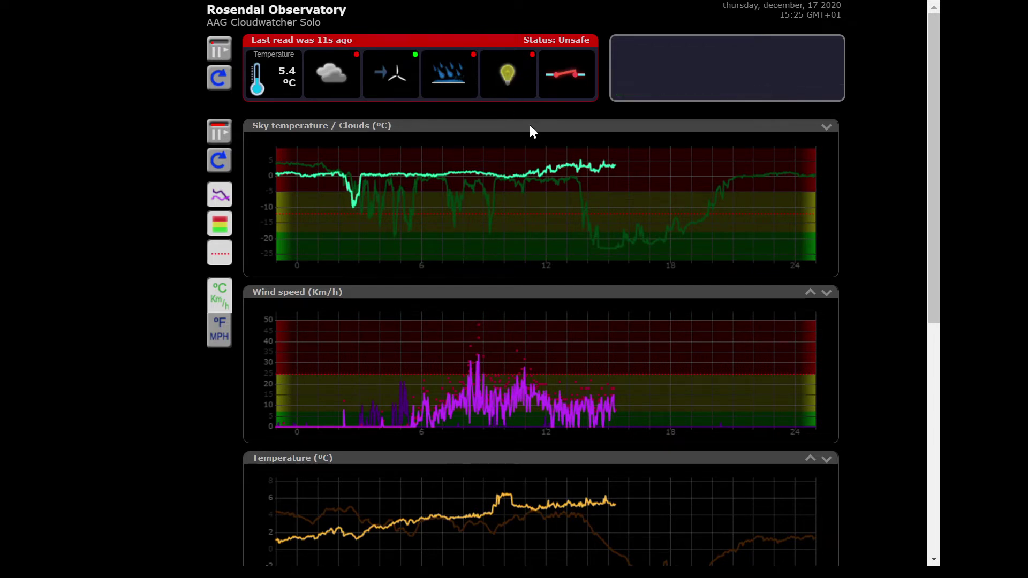
Hide the previous-day traces and safety-zone colour bands, then scroll through every sensor chart
mouse_move(523, 82)
mouse_move(336, 75)
left_click(222, 194)
left_click(222, 228)
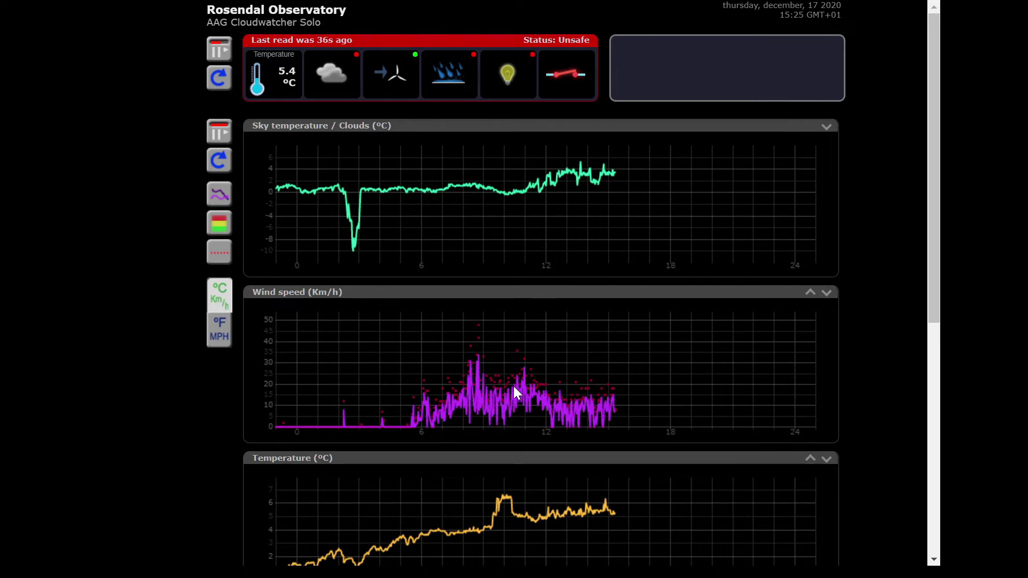
scroll(518, 396, "down", 5)
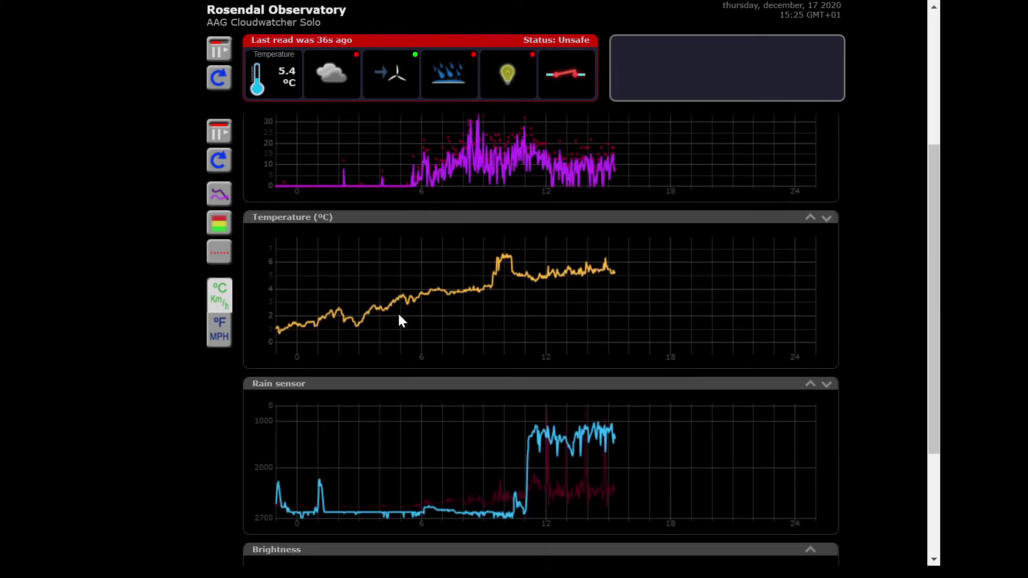
scroll(518, 360, "down", 3)
scroll(498, 361, "up", 2)
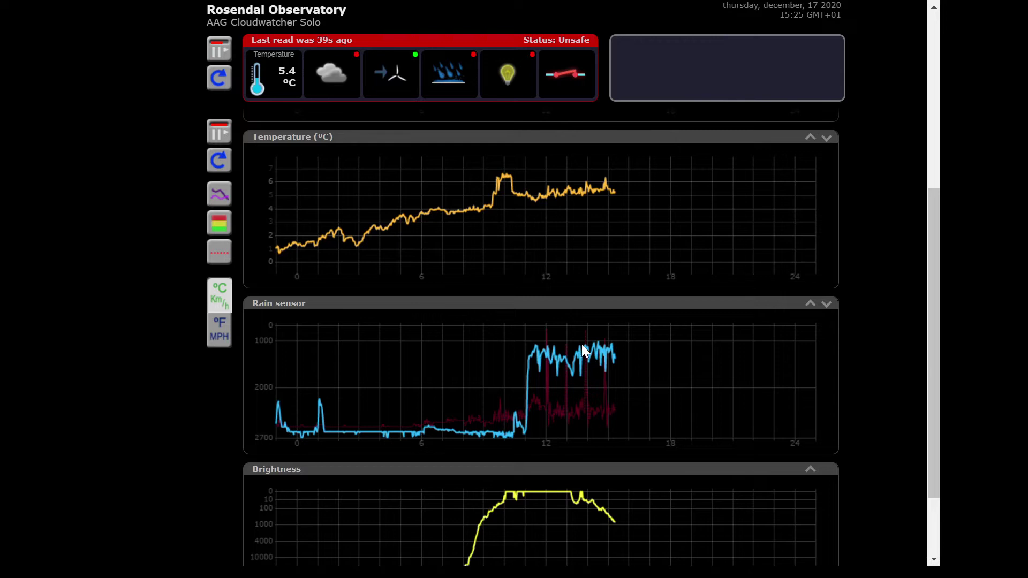
scroll(471, 398, "down", 2)
scroll(475, 408, "up", 8)
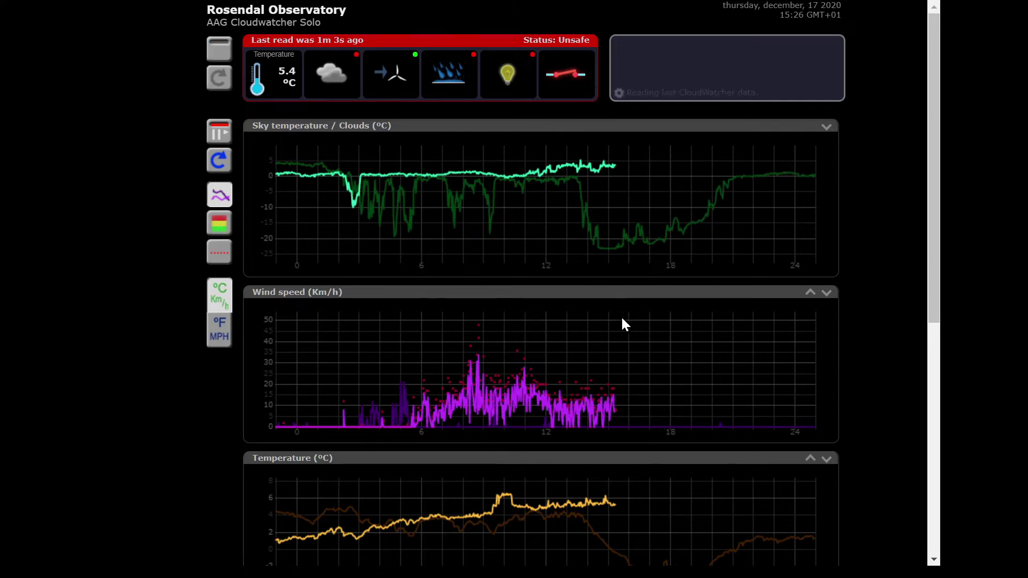
scroll(622, 324, "down", 2)
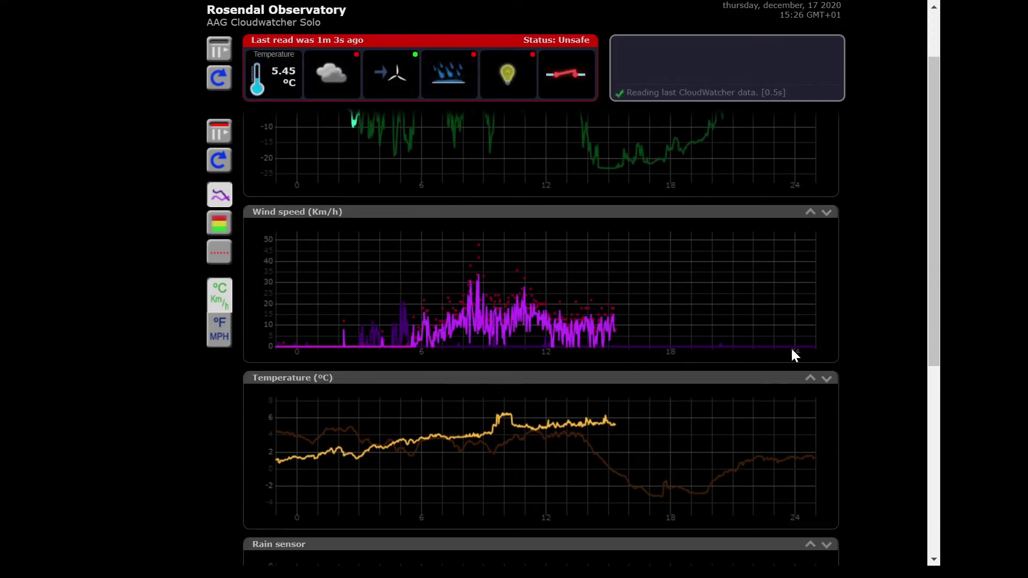
scroll(754, 347, "down", 3)
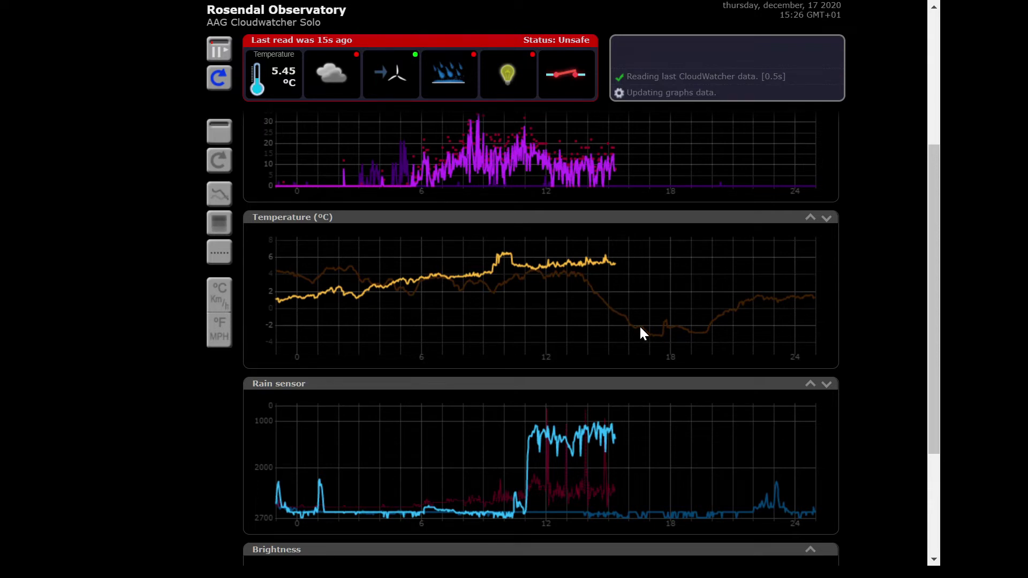
scroll(656, 335, "down", 3)
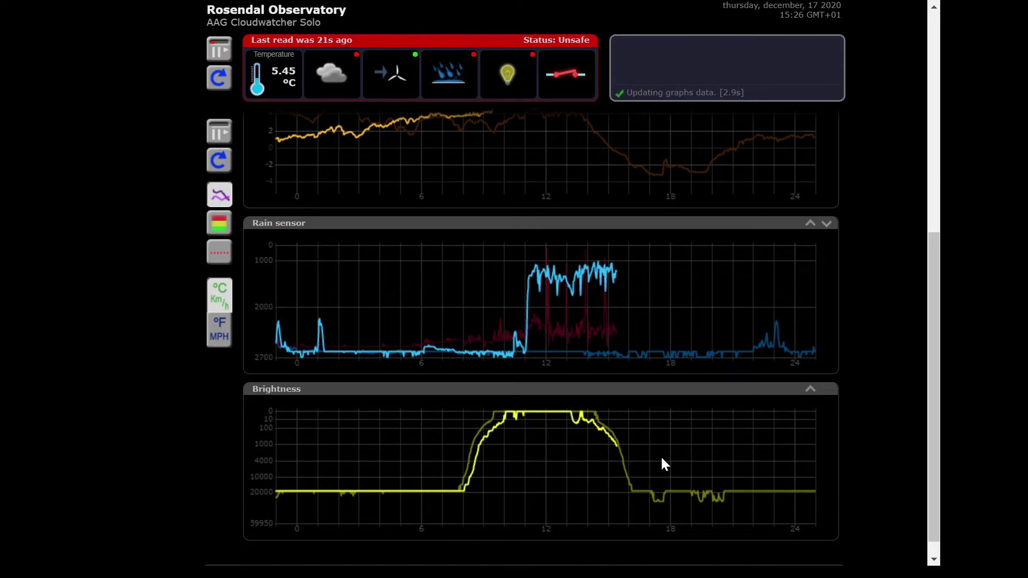
scroll(642, 444, "up", 8)
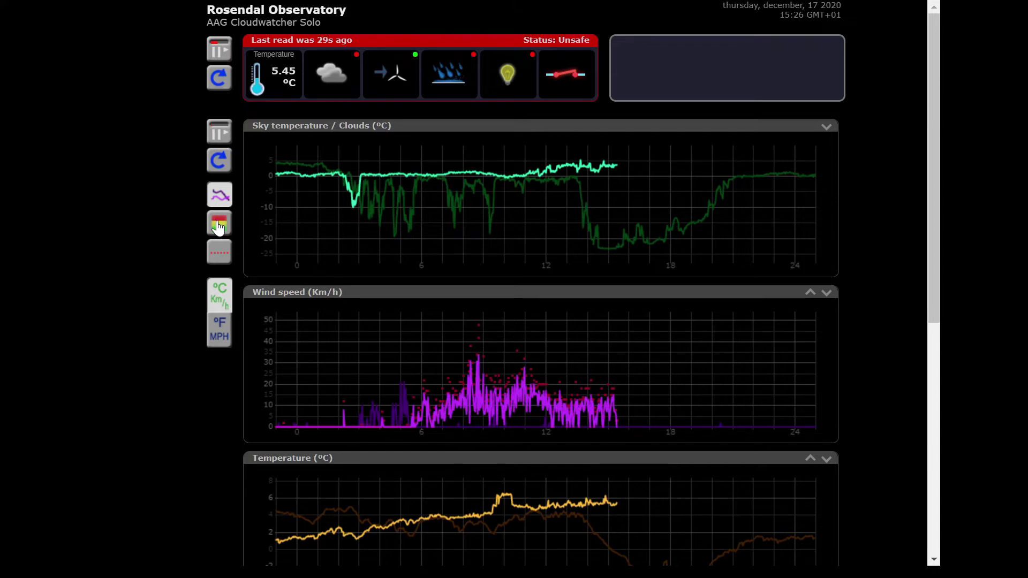
Turn the red, yellow and green zone bands back on and review the Rain and Brightness charts
left_click(218, 227)
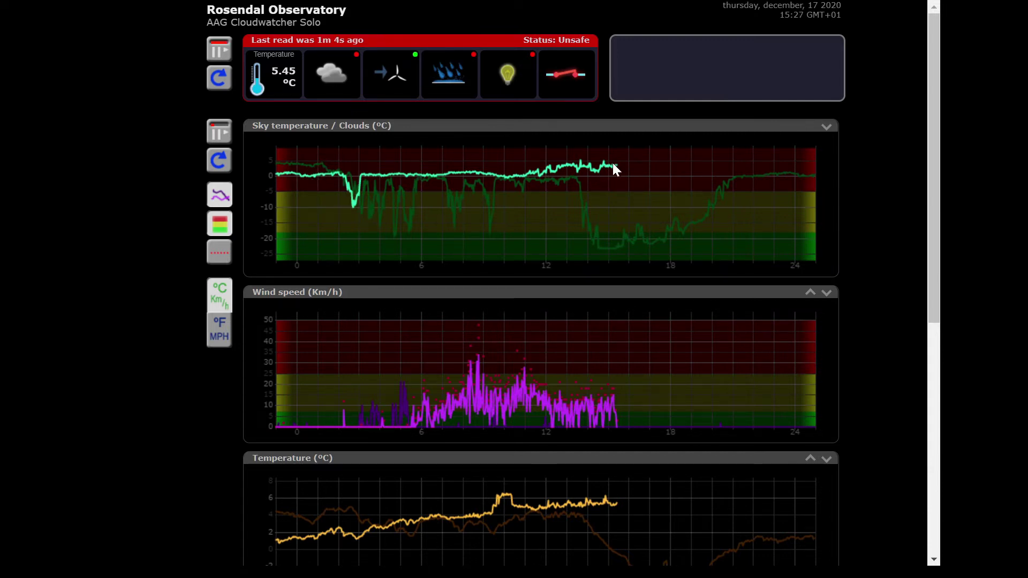
scroll(585, 319, "down", 2)
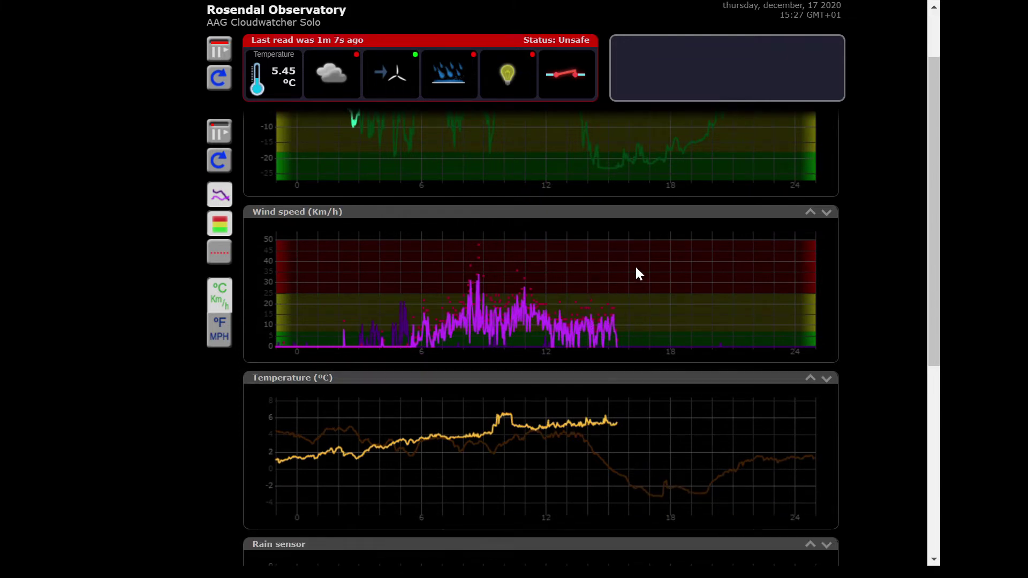
scroll(624, 318, "down", 3)
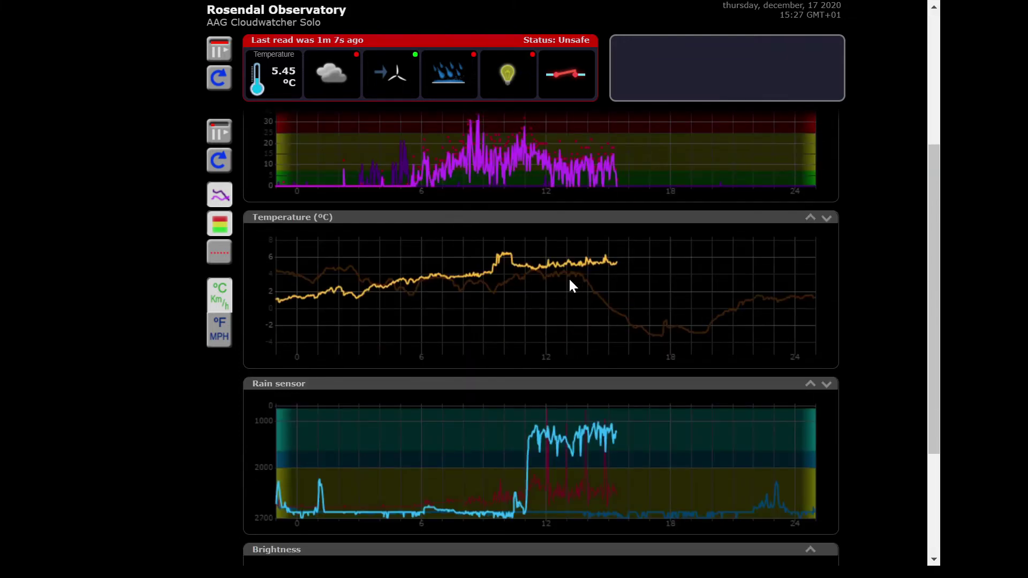
scroll(565, 289, "down", 3)
scroll(584, 171, "up", 3)
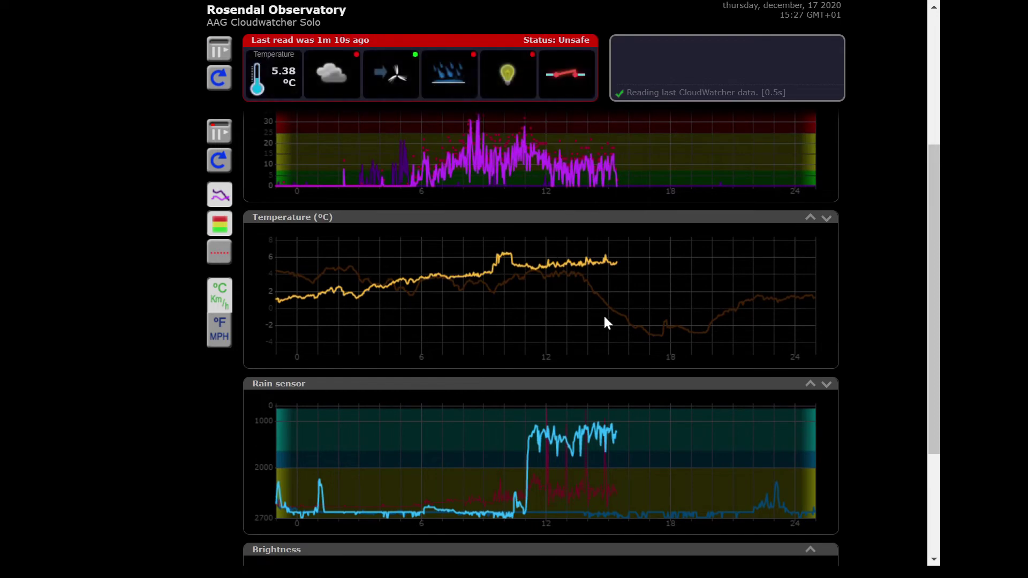
scroll(605, 322, "down", 3)
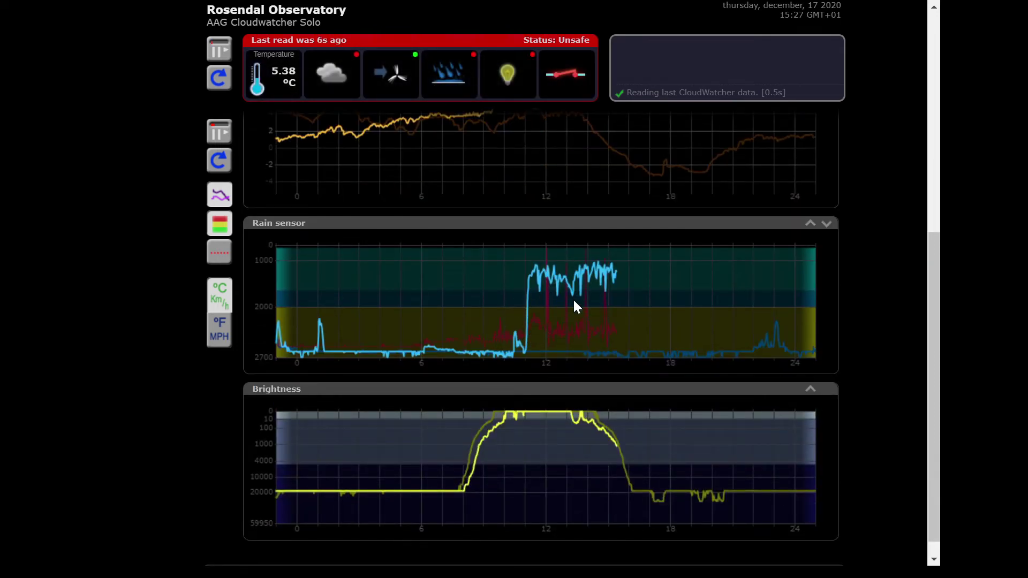
scroll(548, 403, "up", 7)
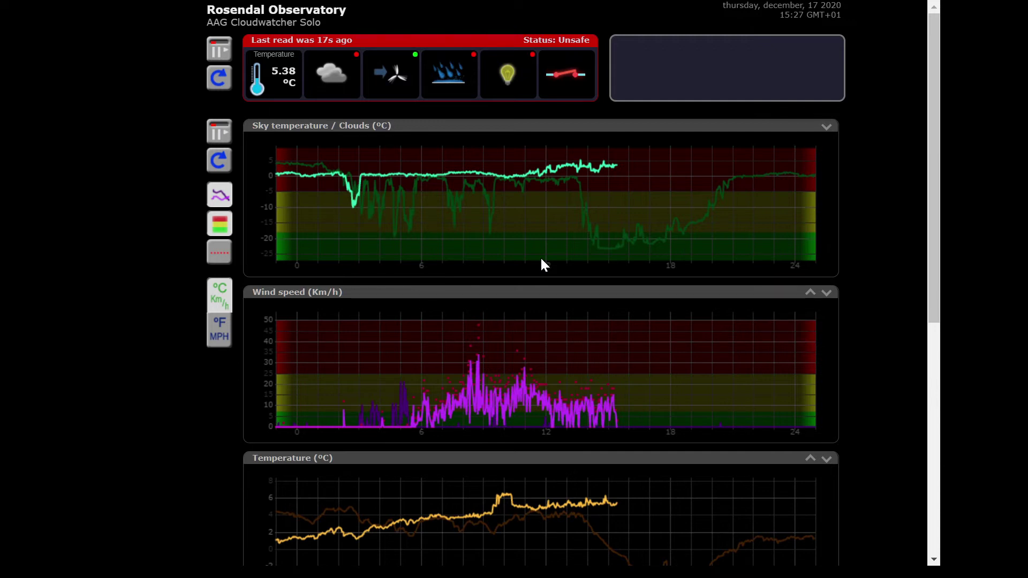
Show the red dotted switch-limit threshold lines and scroll through the charts to check them
left_click(225, 256)
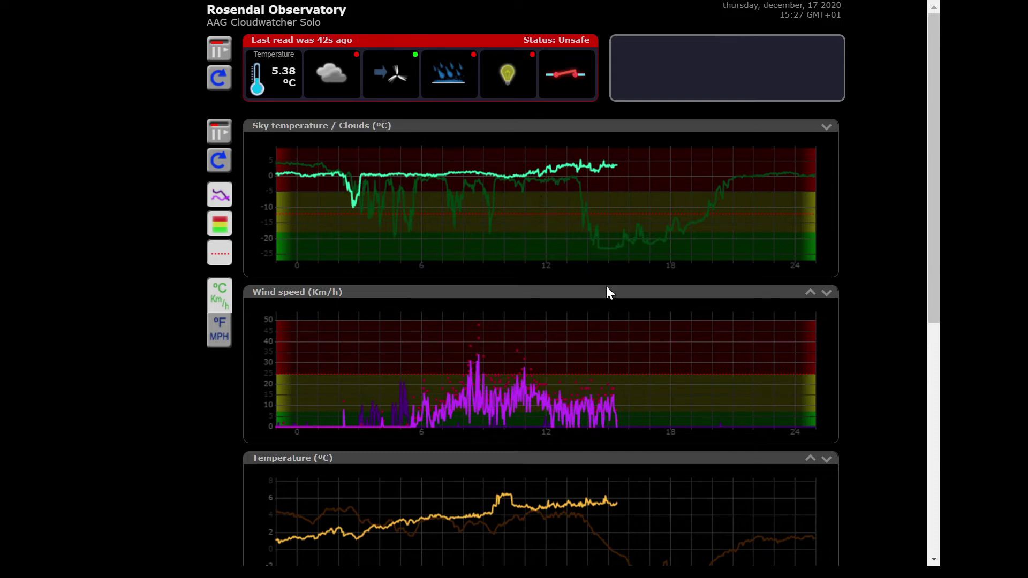
scroll(607, 287, "down", 2)
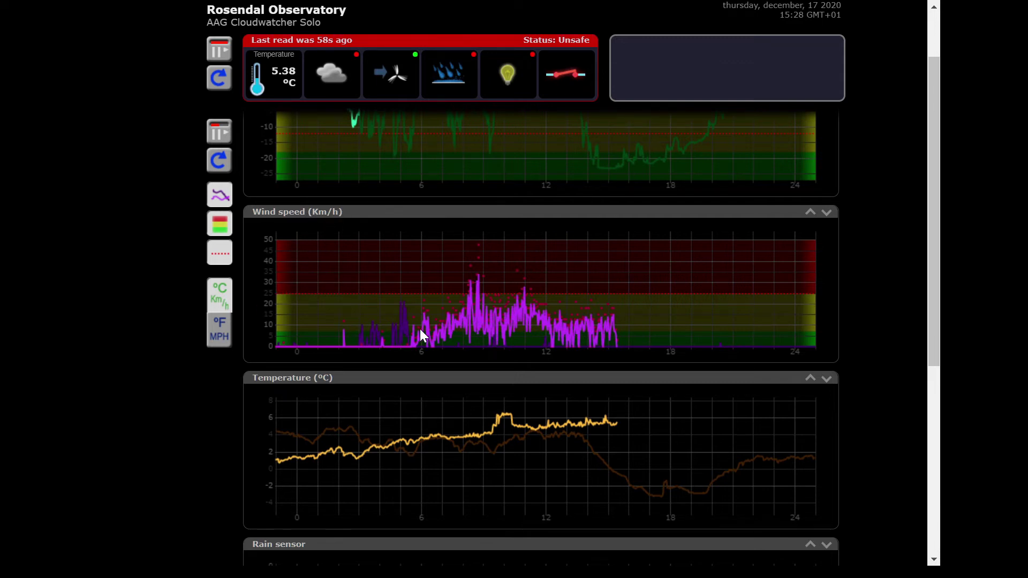
scroll(390, 317, "down", 3)
scroll(322, 313, "down", 1)
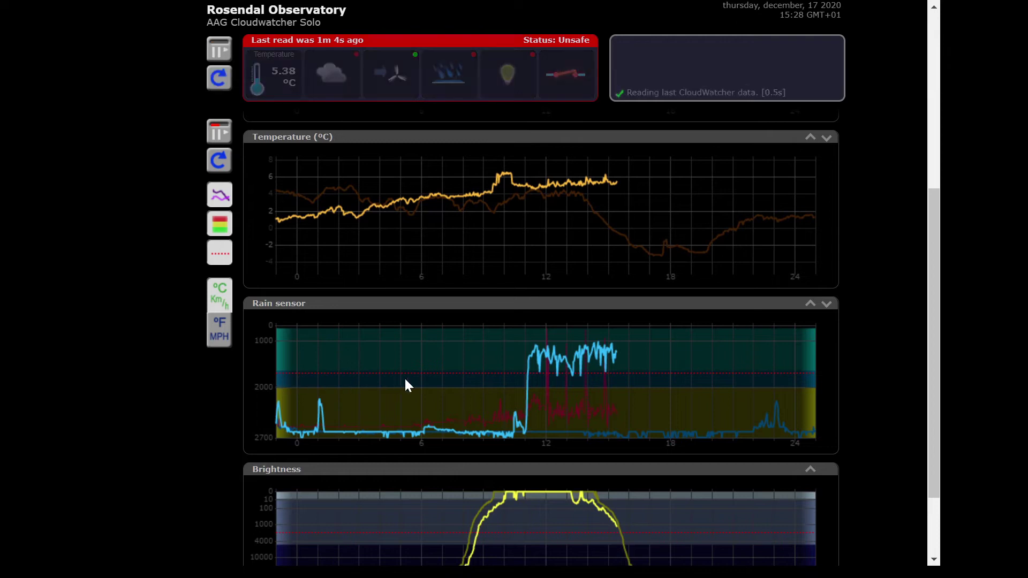
scroll(545, 396, "up", 4)
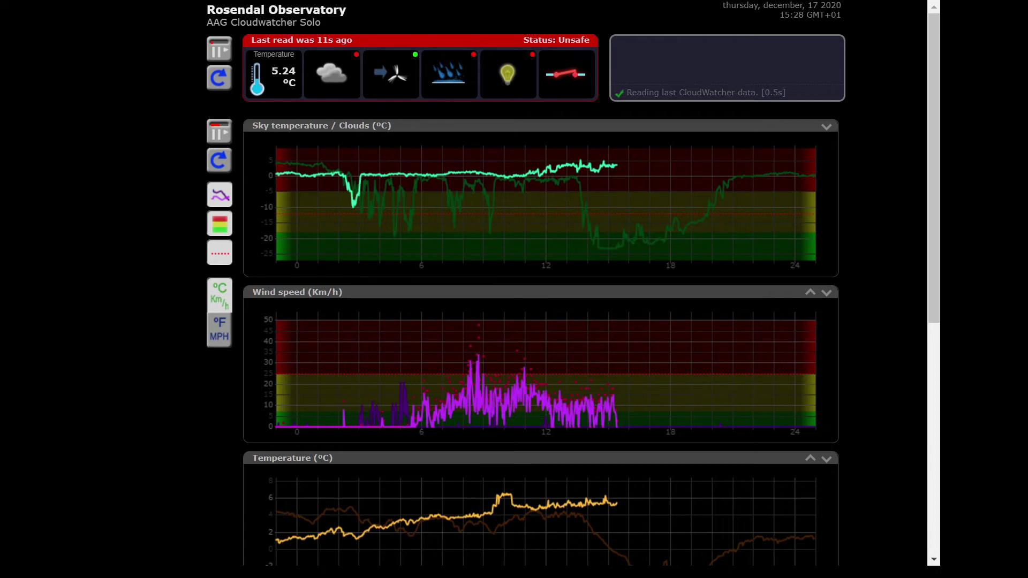
Review the setup page's observatory details, status and switch limits, K factors and heater settings
left_click(219, 48)
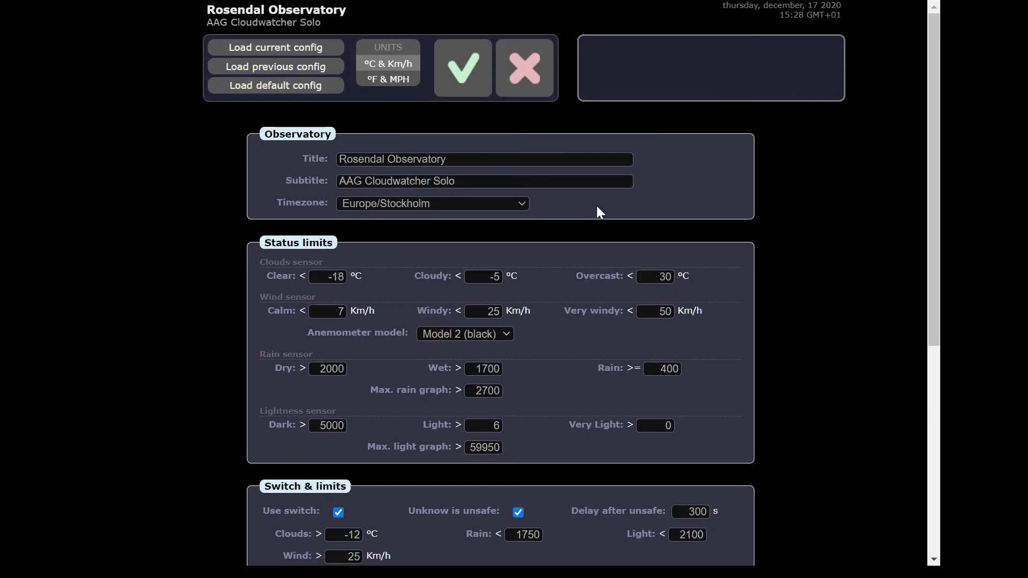
scroll(509, 282, "down", 2)
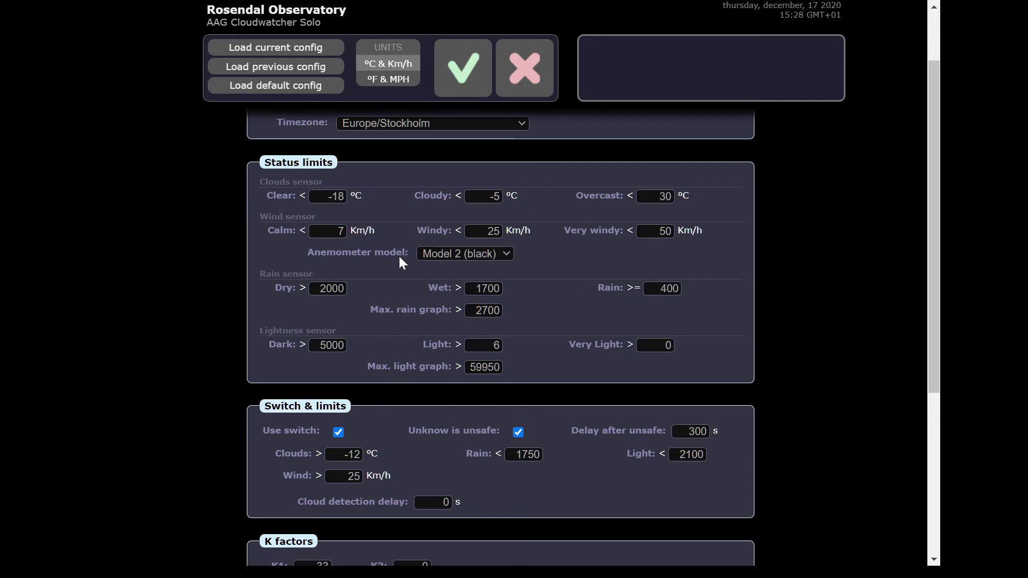
scroll(400, 256, "down", 2)
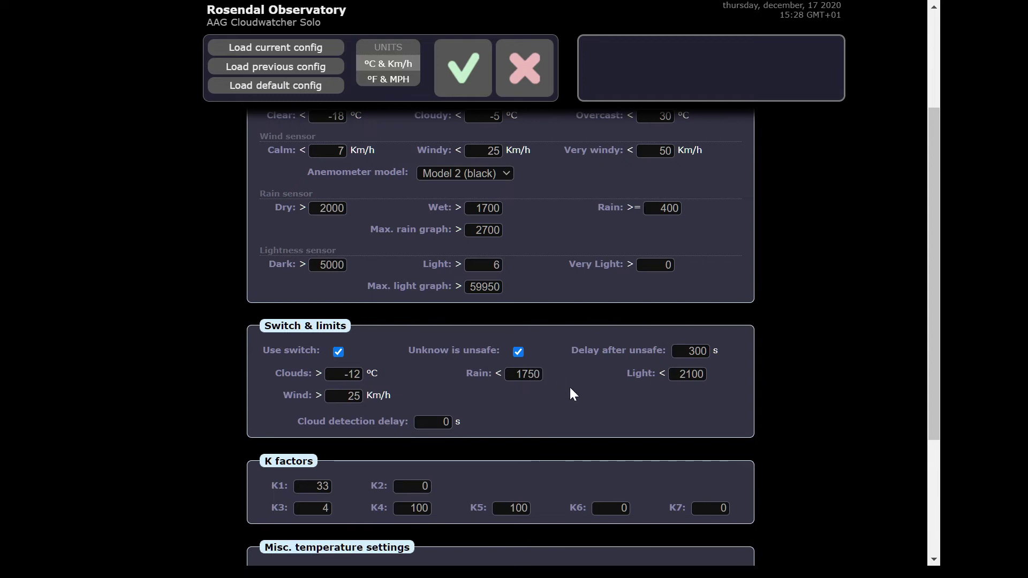
scroll(569, 389, "down", 4)
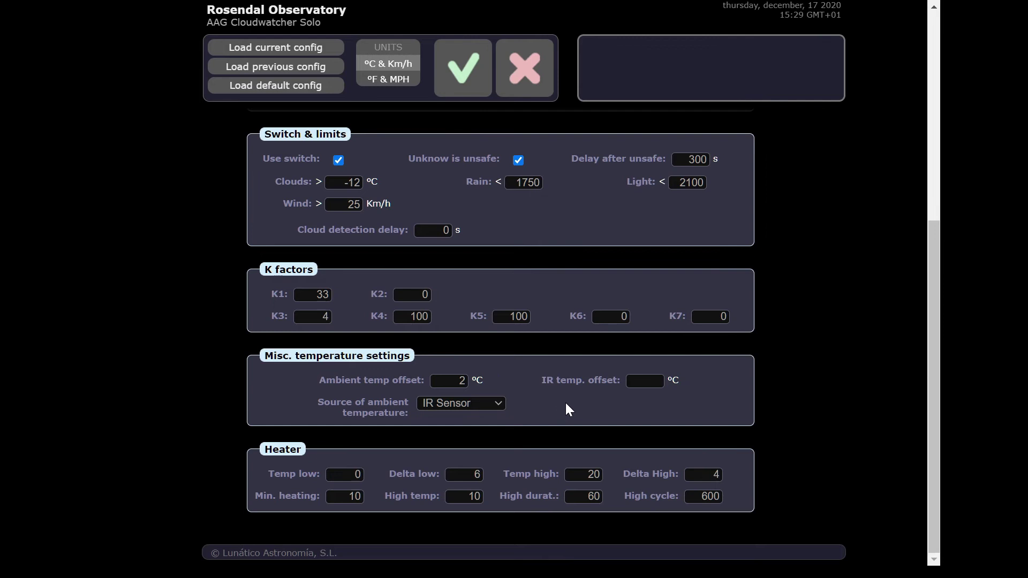
scroll(564, 402, "up", 3)
scroll(553, 357, "up", 10)
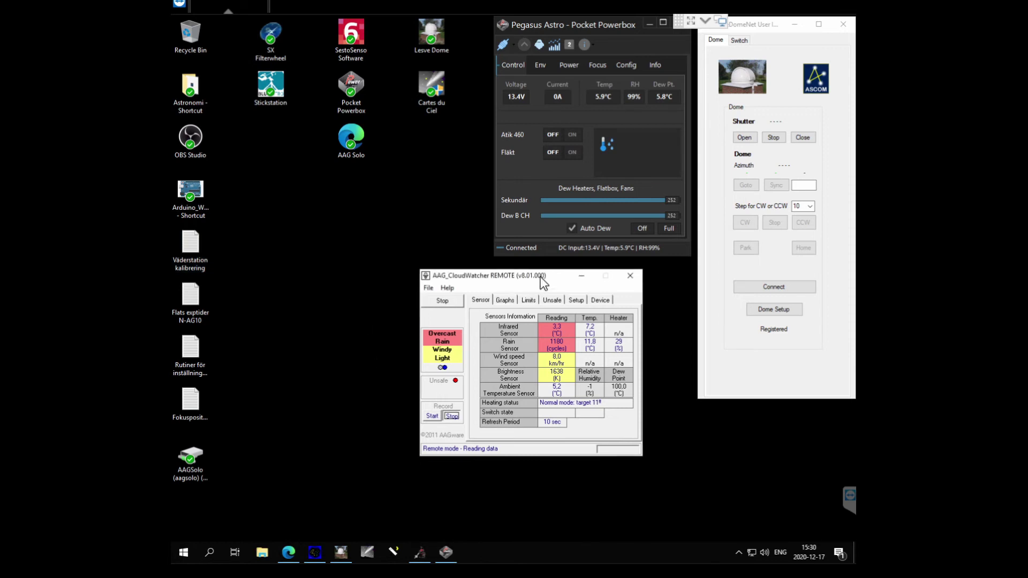
Reposition the AAG_CloudWatcher REMOTE window higher up and to the left on the desktop
left_click_drag(544, 281, 387, 215)
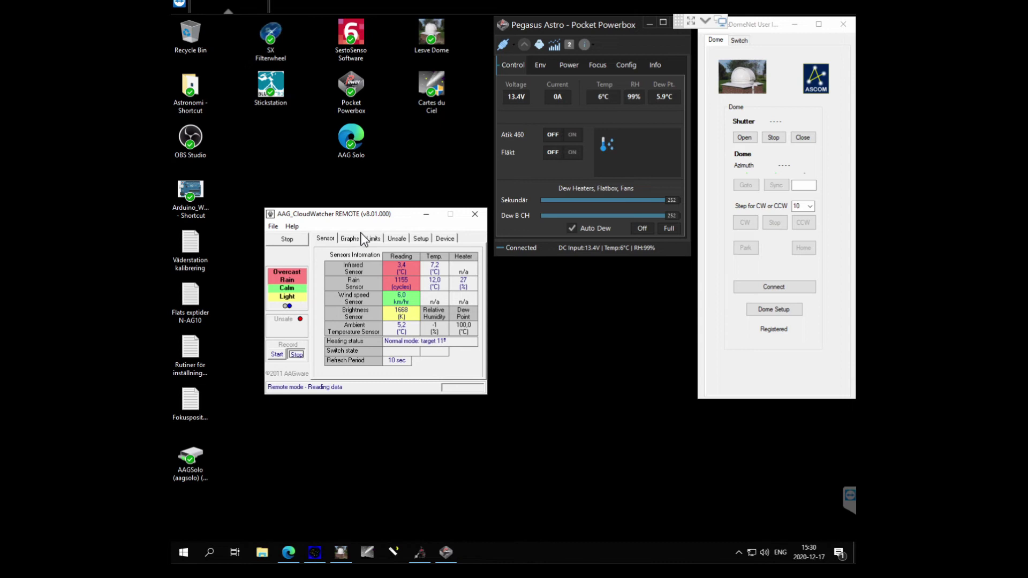
left_click_drag(371, 216, 566, 284)
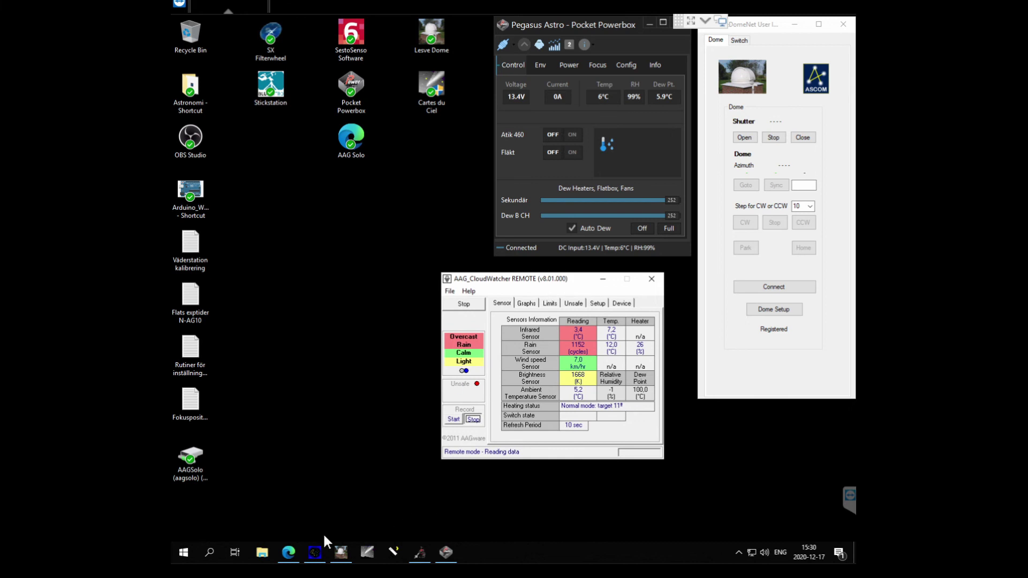
Bring Sequence to the front to see the active AAGCW SafetyMonitor safety monitor
left_click(315, 550)
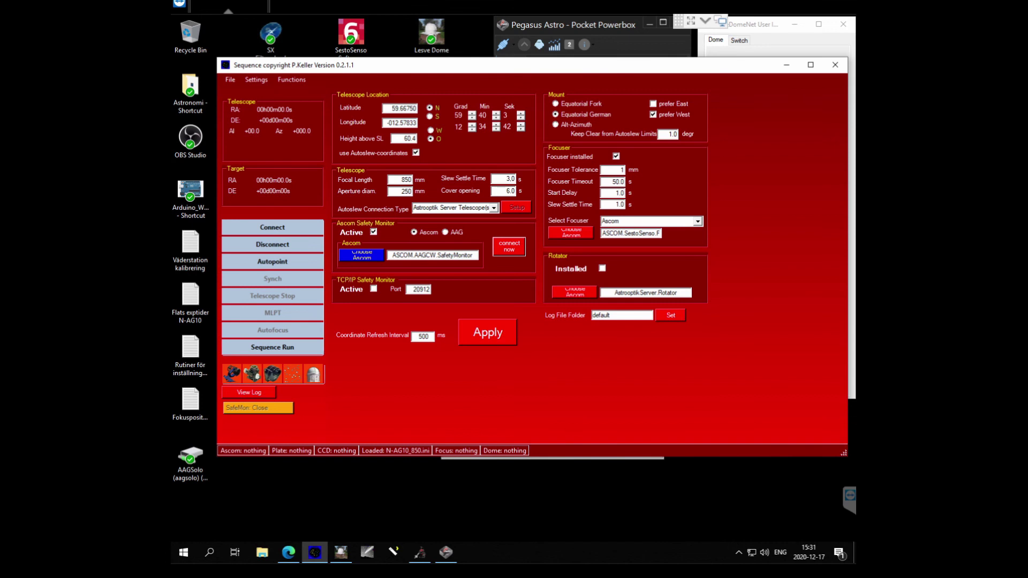
Minimise Sequence so CloudWatcher REMOTE's live readings are visible again
left_click(789, 69)
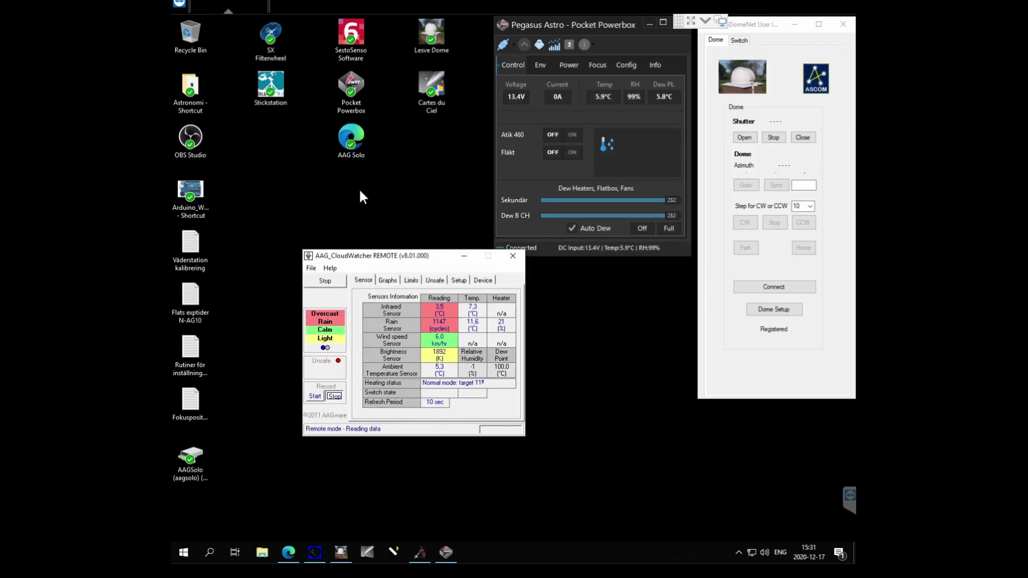